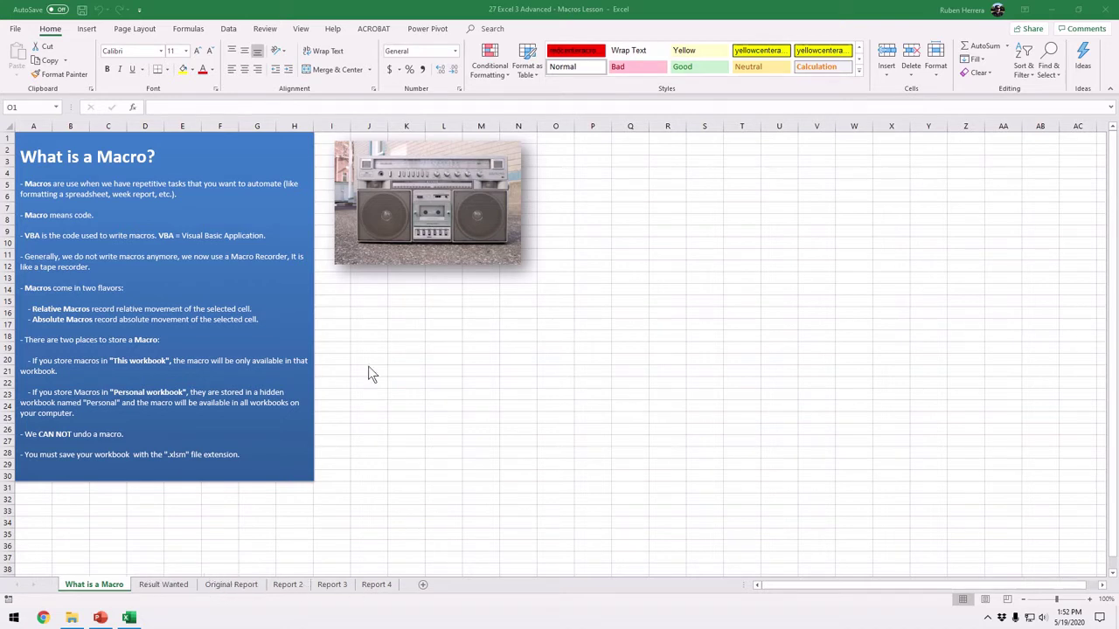
- Compare the formatted Result Wanted sheet with the unformatted Original Report sheet, including the table in A3:D25
{"action": "left_click", "coordinate": [158, 588]}
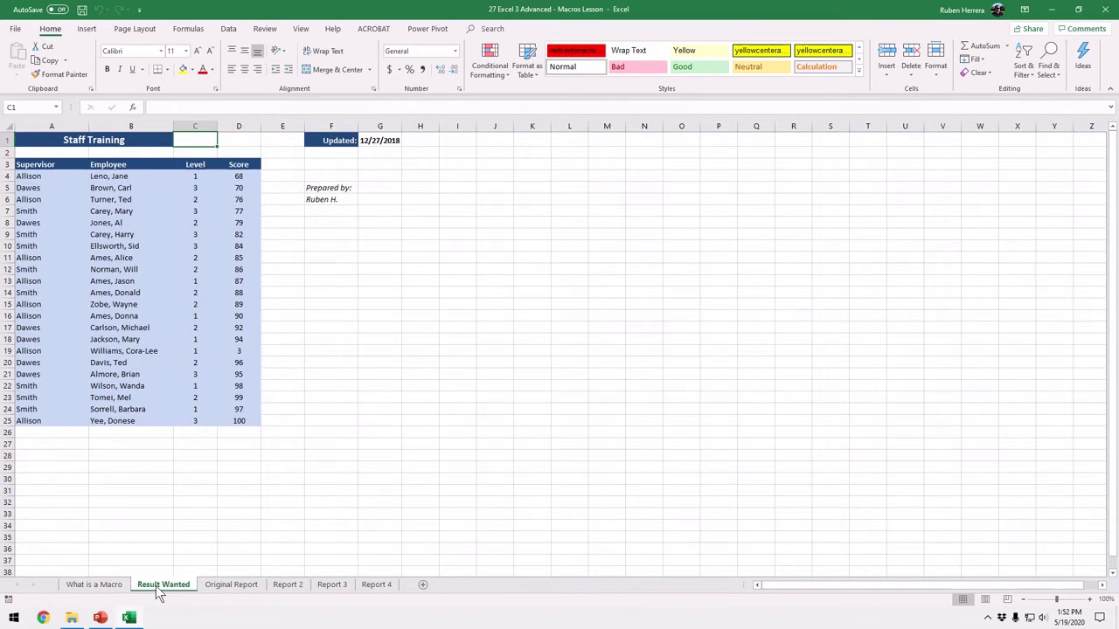
{"action": "left_click", "coordinate": [220, 591]}
{"action": "left_click", "coordinate": [223, 588]}
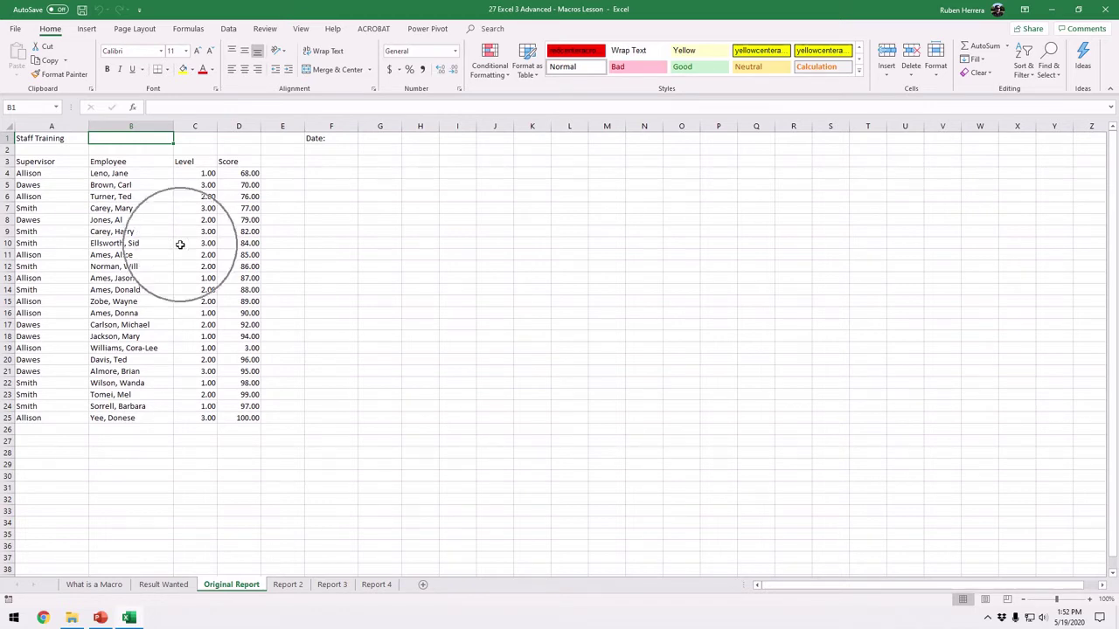
{"action": "left_click", "coordinate": [160, 585]}
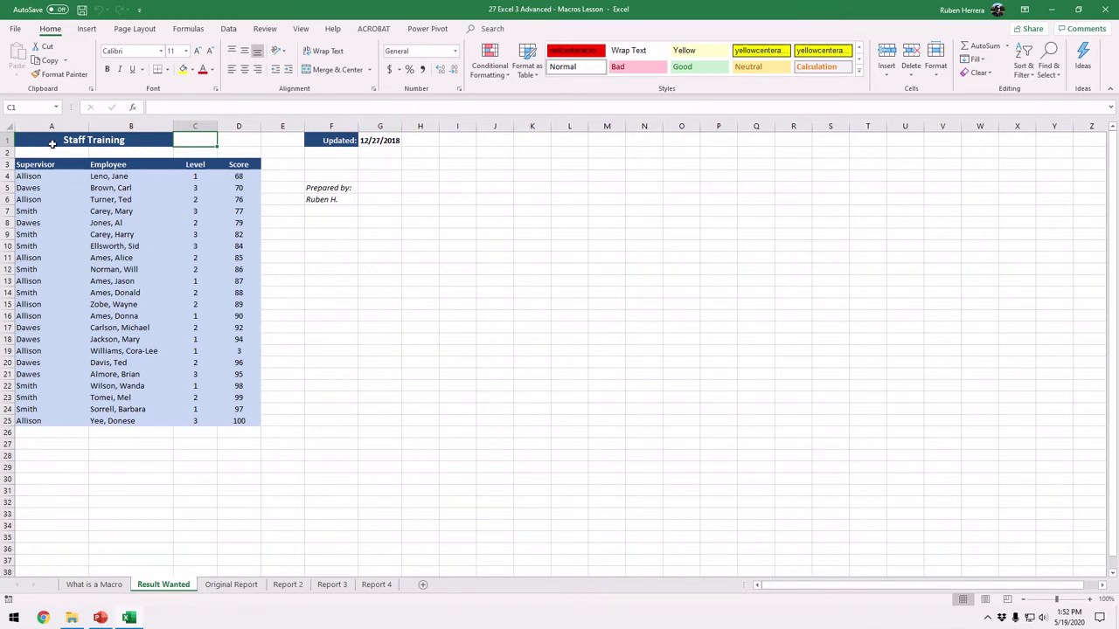
{"action": "left_click", "coordinate": [218, 592]}
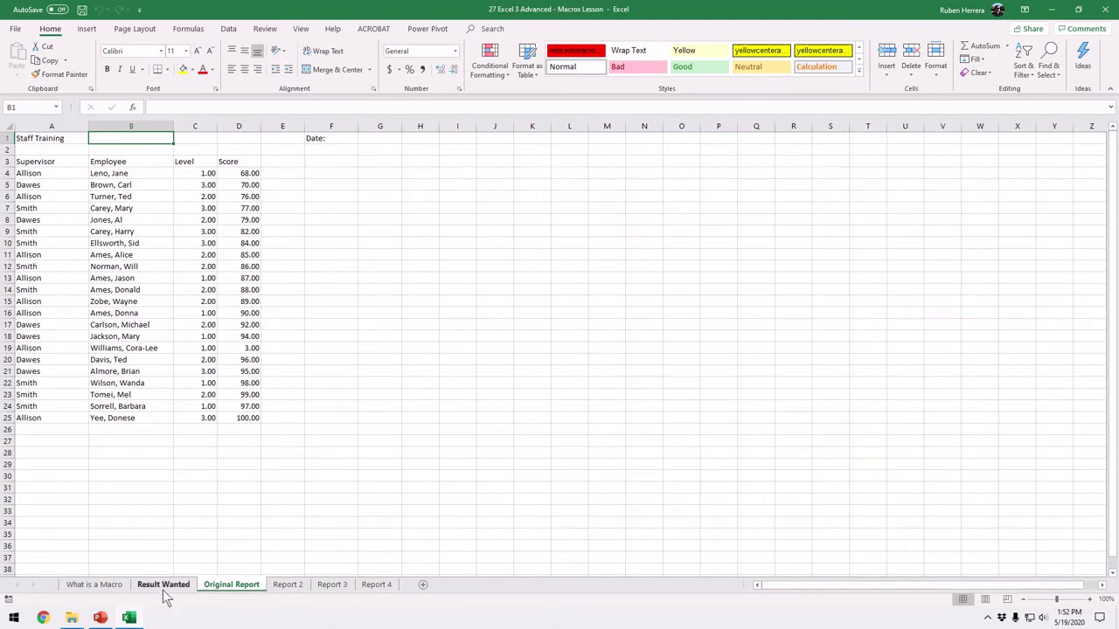
{"action": "left_click", "coordinate": [162, 591]}
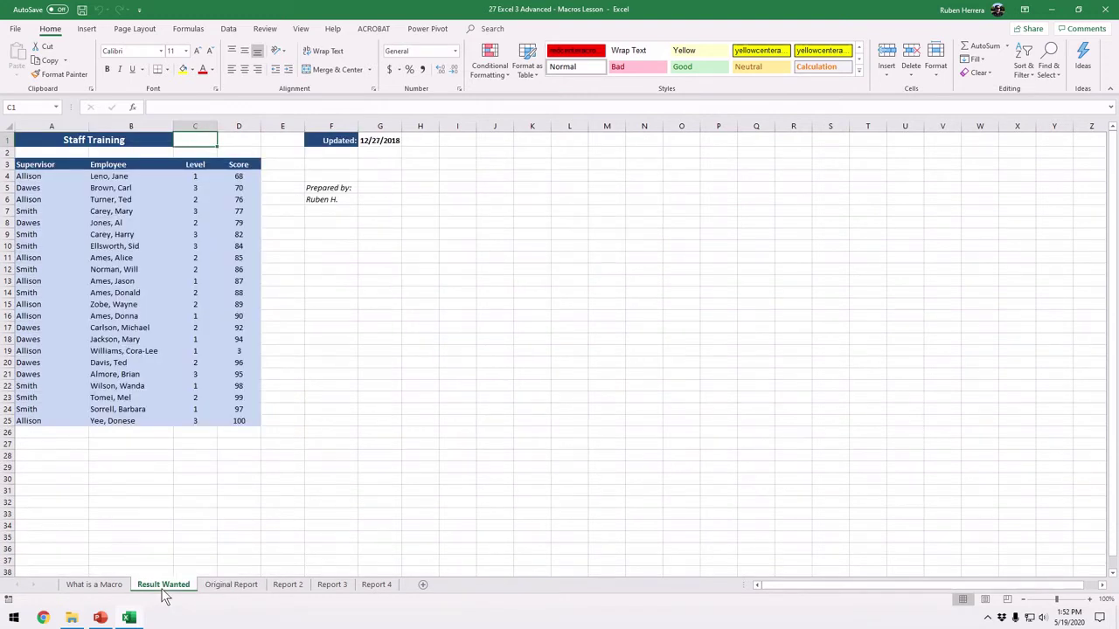
{"action": "left_click", "coordinate": [219, 592]}
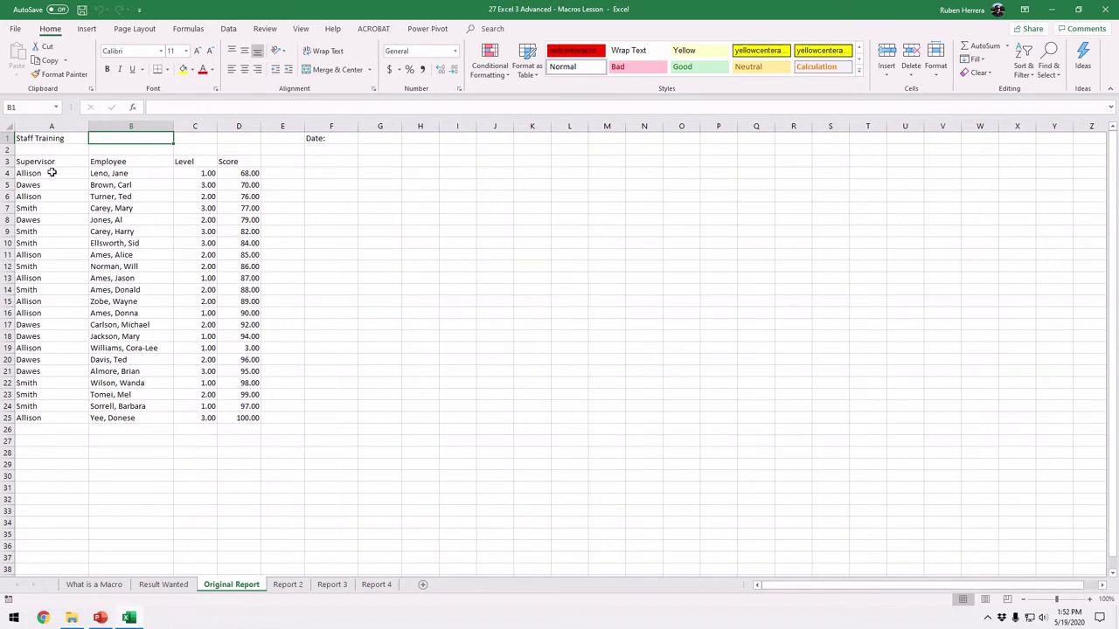
{"action": "left_click", "coordinate": [170, 586]}
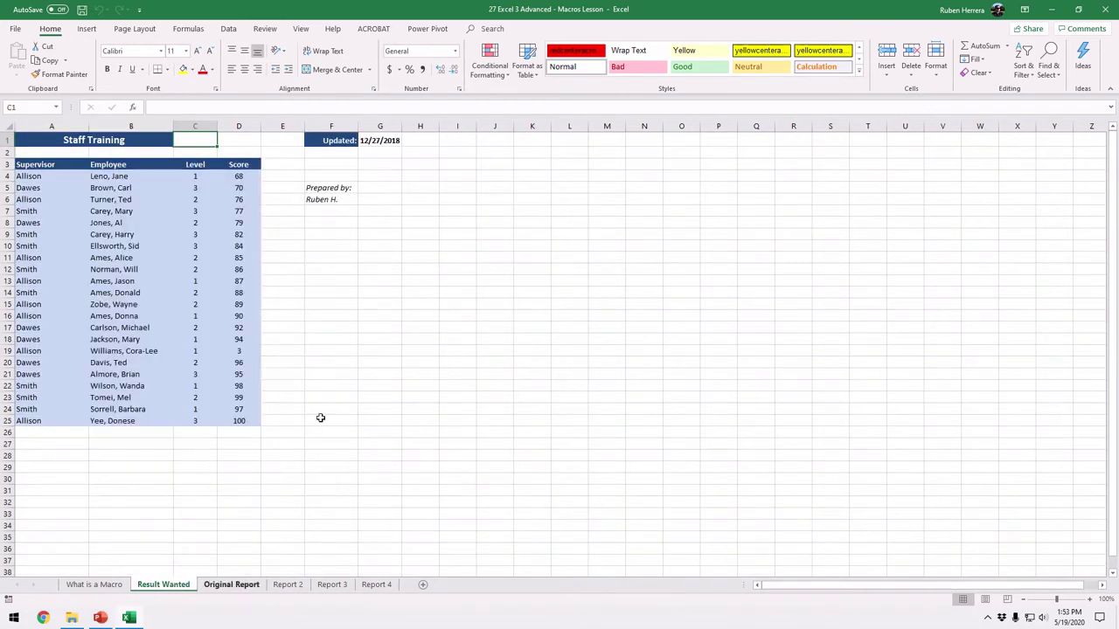
{"action": "left_click_drag", "start_coordinate": [35, 171], "coordinate": [225, 415]}
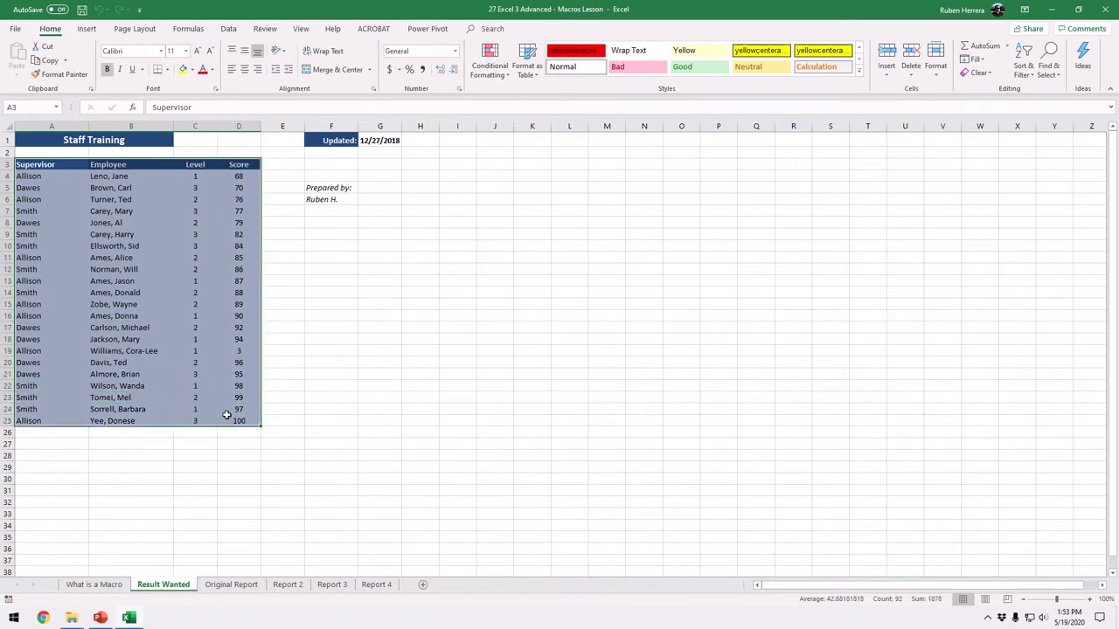
{"action": "left_click", "coordinate": [294, 335]}
{"action": "left_click", "coordinate": [195, 142]}
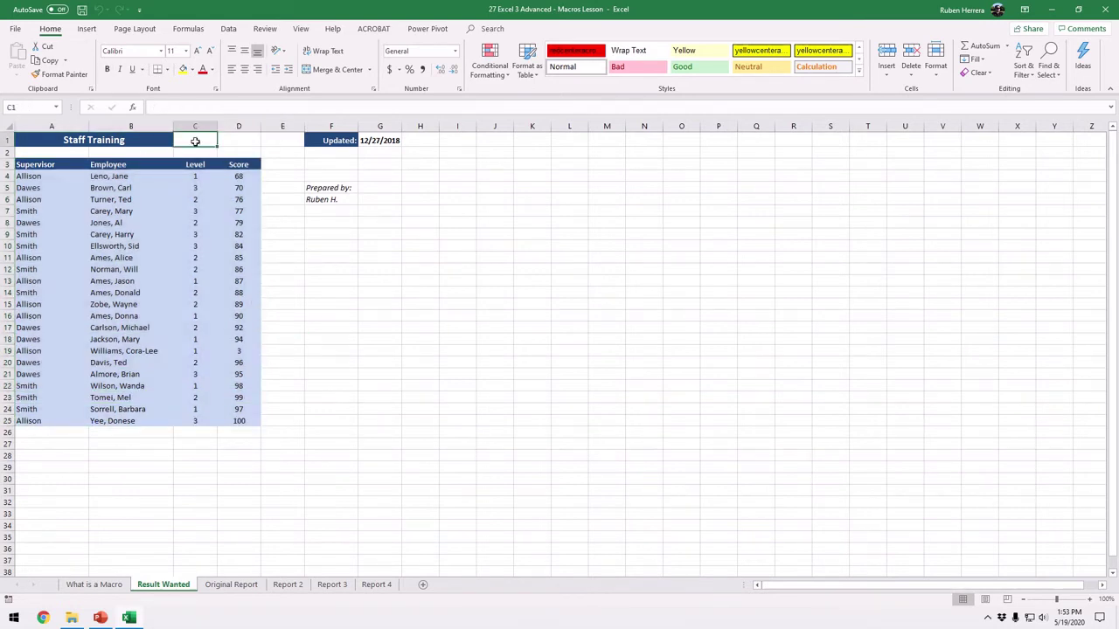
- Review the unformatted staff training tables on the Report 2, Report 3 and Report 4 sheets
{"action": "left_click", "coordinate": [286, 586]}
{"action": "left_click", "coordinate": [335, 586]}
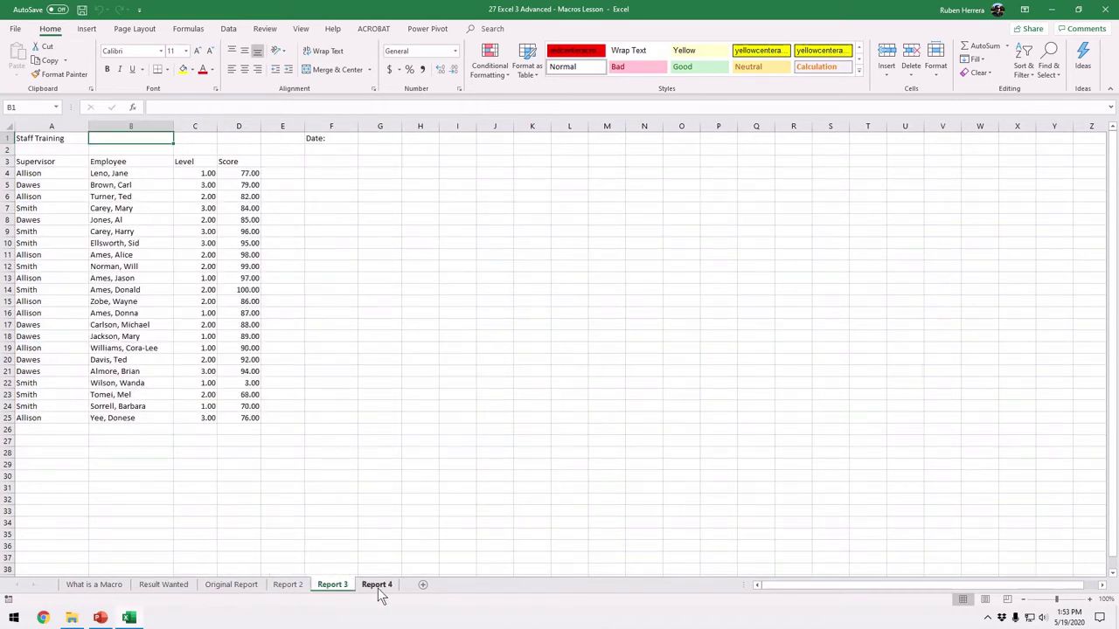
{"action": "left_click", "coordinate": [376, 585]}
{"action": "left_click", "coordinate": [330, 585]}
{"action": "left_click", "coordinate": [289, 585]}
{"action": "left_click", "coordinate": [234, 585]}
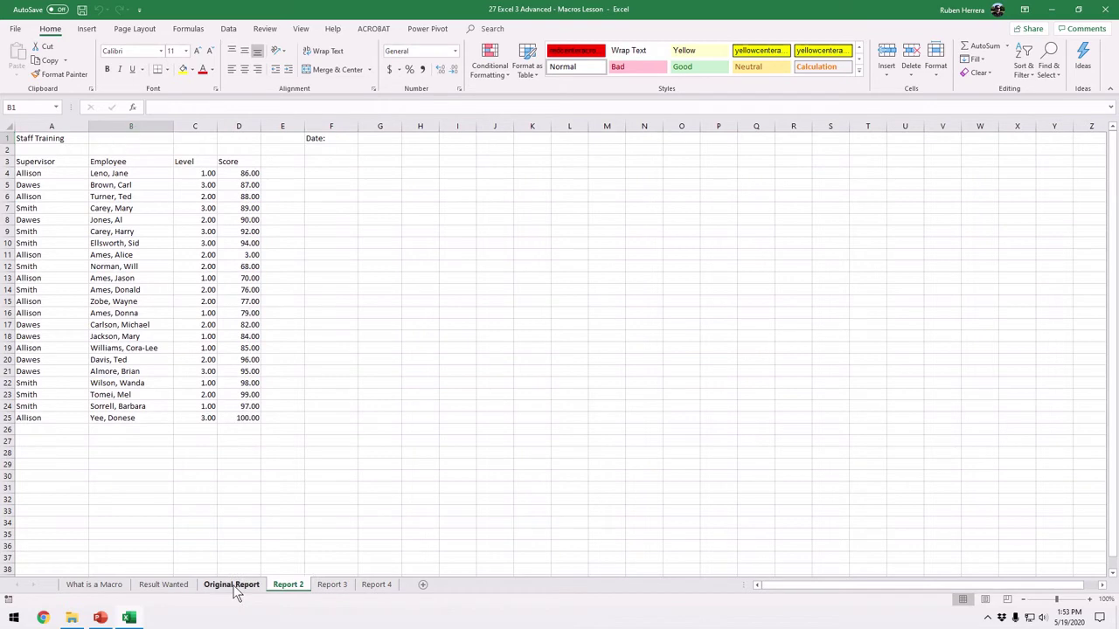
- Check the Result Wanted layout against the Original Report, Report 2 and Report 3 sheets, and return to Original Report
{"action": "left_click", "coordinate": [164, 585]}
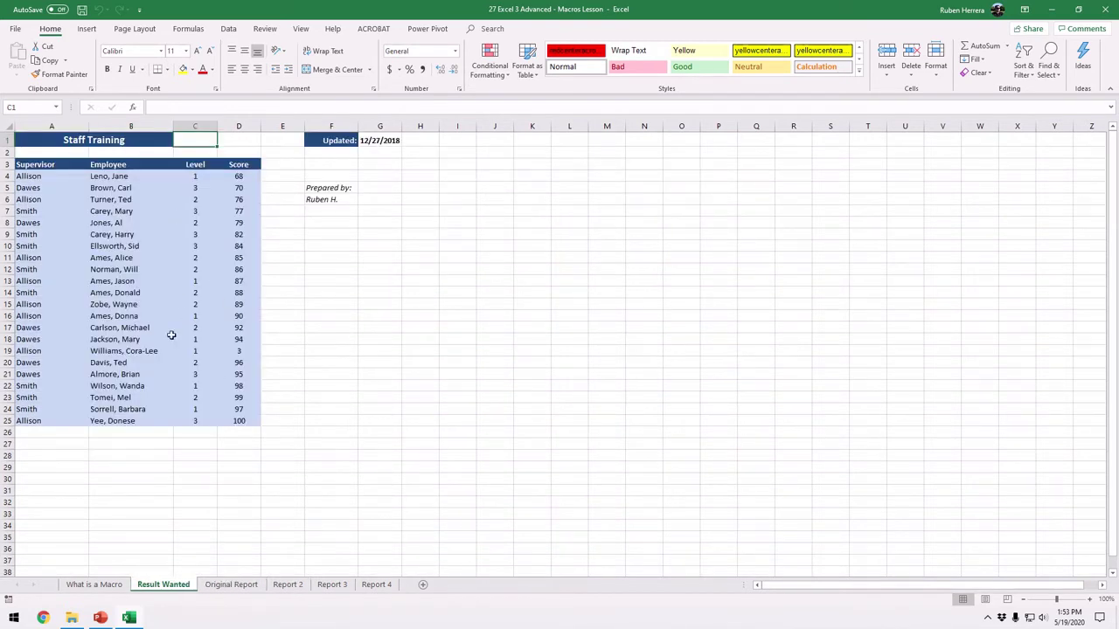
{"action": "left_click", "coordinate": [234, 585]}
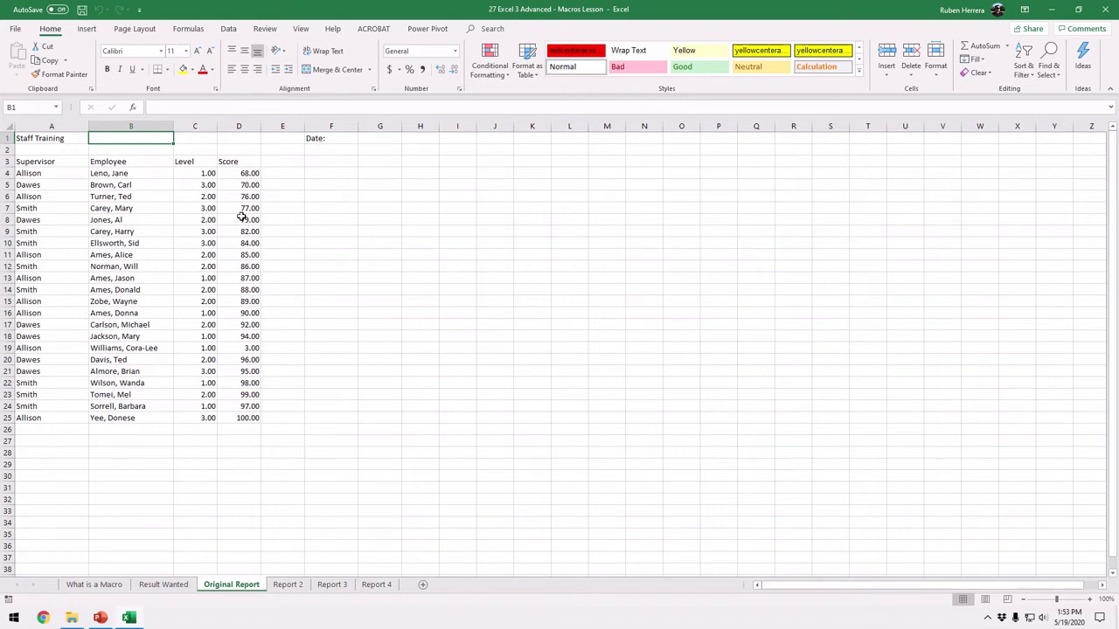
{"action": "left_click", "coordinate": [169, 584]}
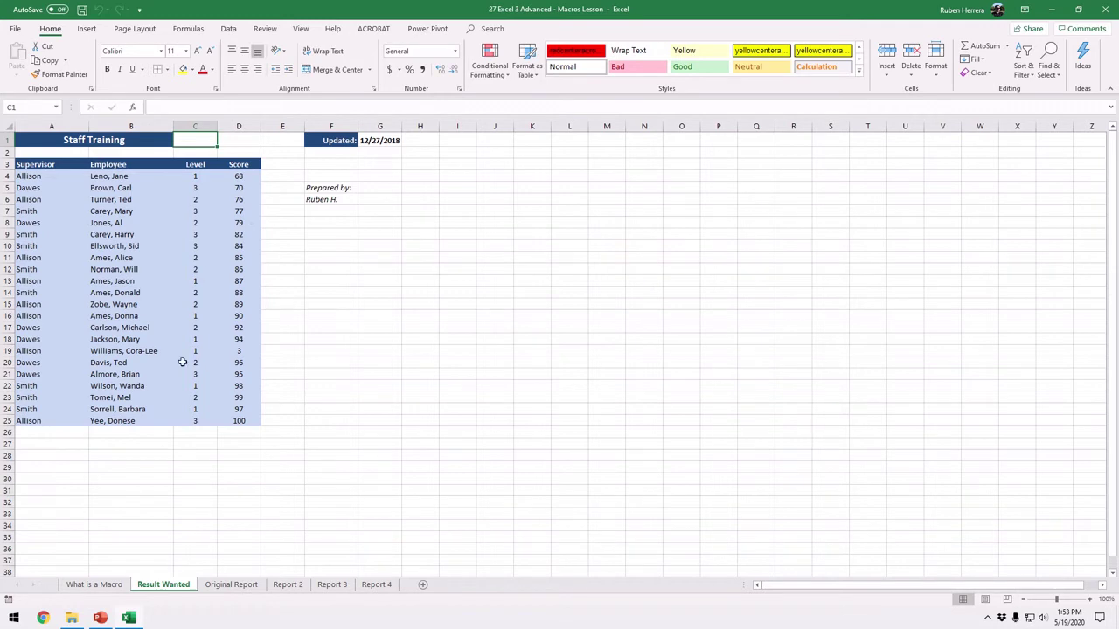
{"action": "left_click", "coordinate": [231, 584]}
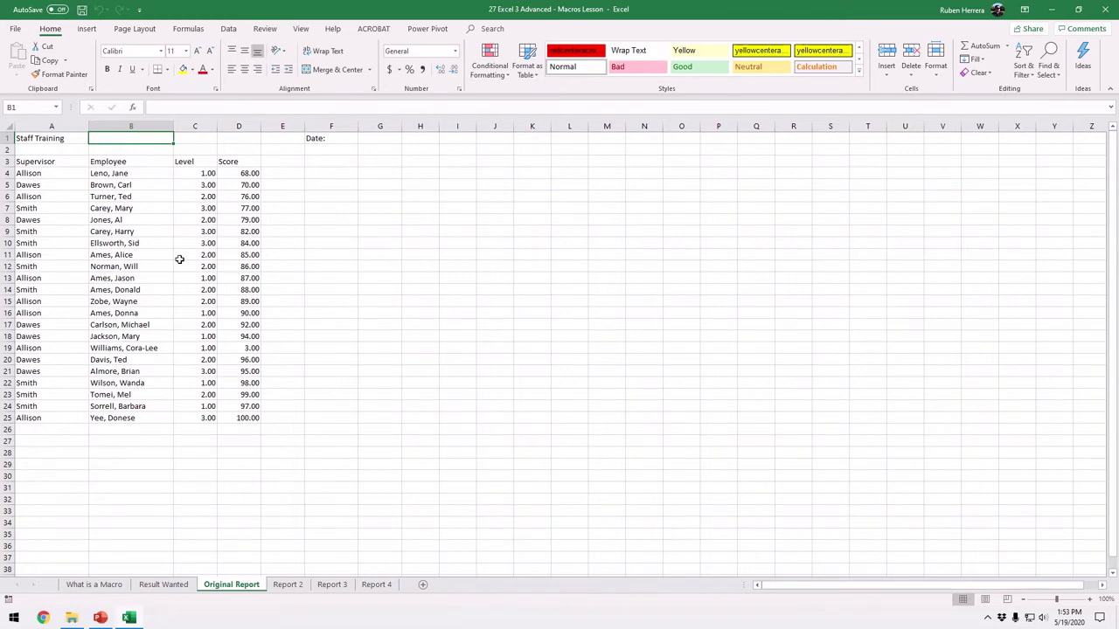
{"action": "left_click", "coordinate": [288, 584]}
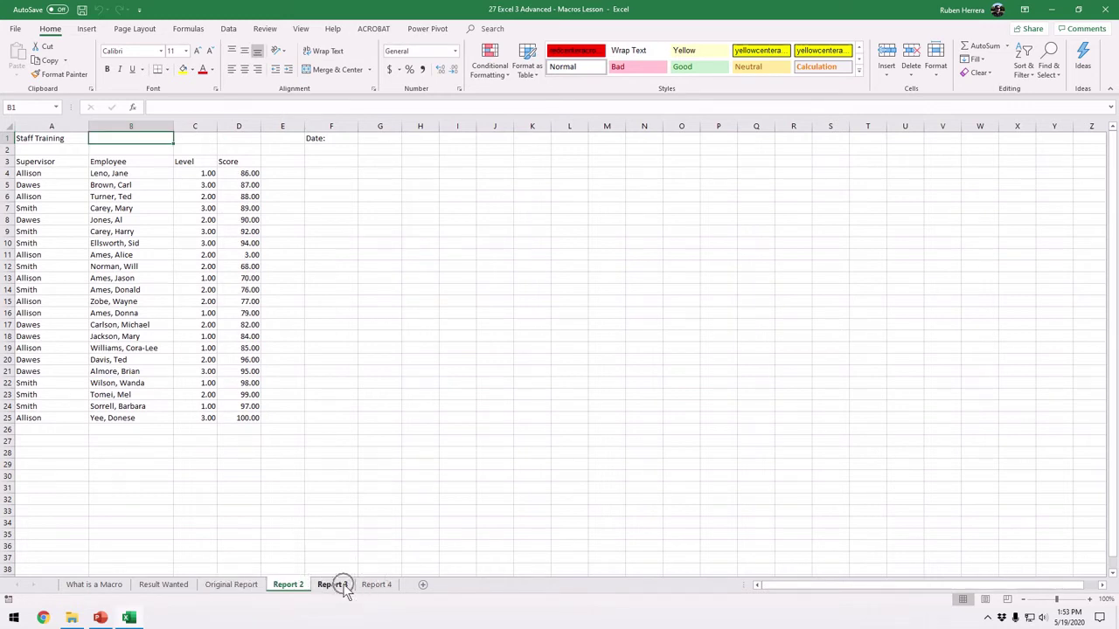
{"action": "left_click", "coordinate": [333, 584]}
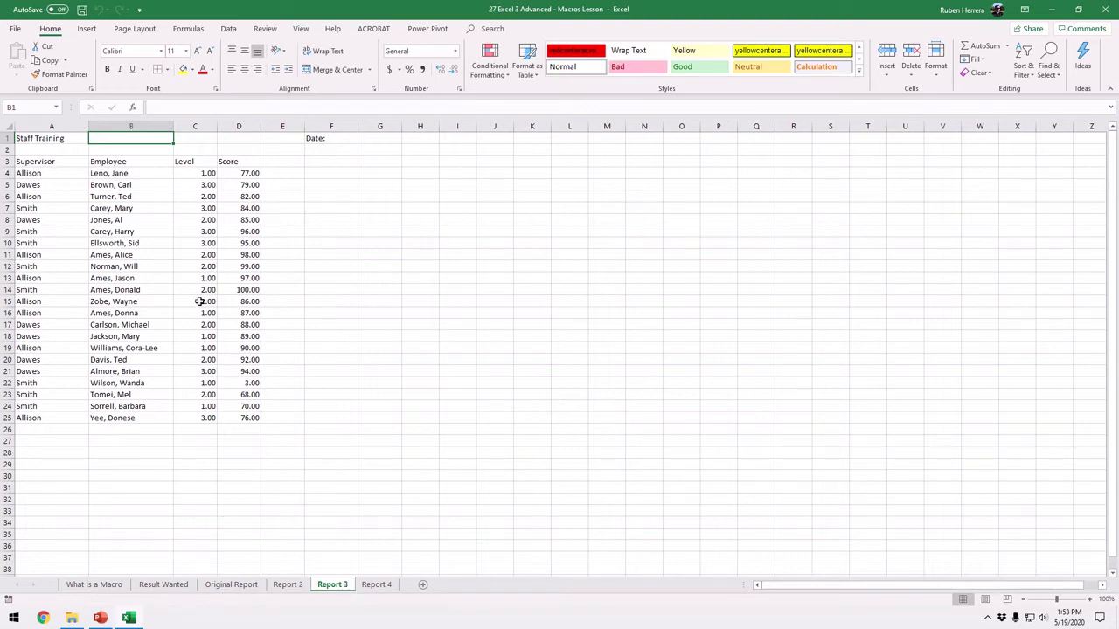
{"action": "left_click", "coordinate": [223, 586]}
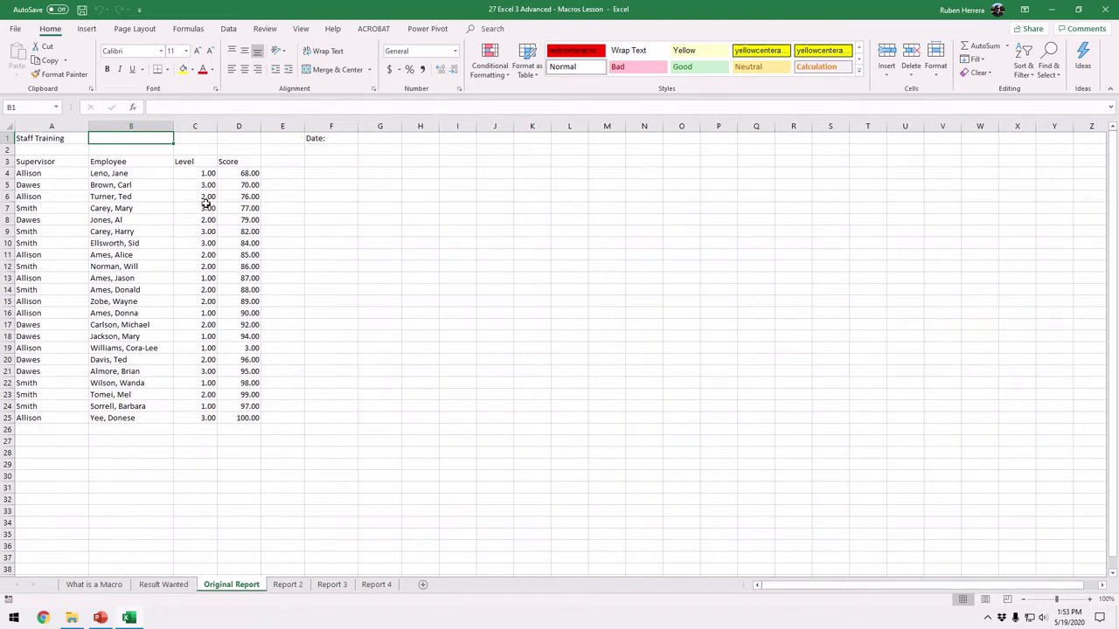
- Examine the title, header, number and date formatting differences between Result Wanted and Original Report, finishing on Original Report
{"action": "left_click", "coordinate": [164, 585]}
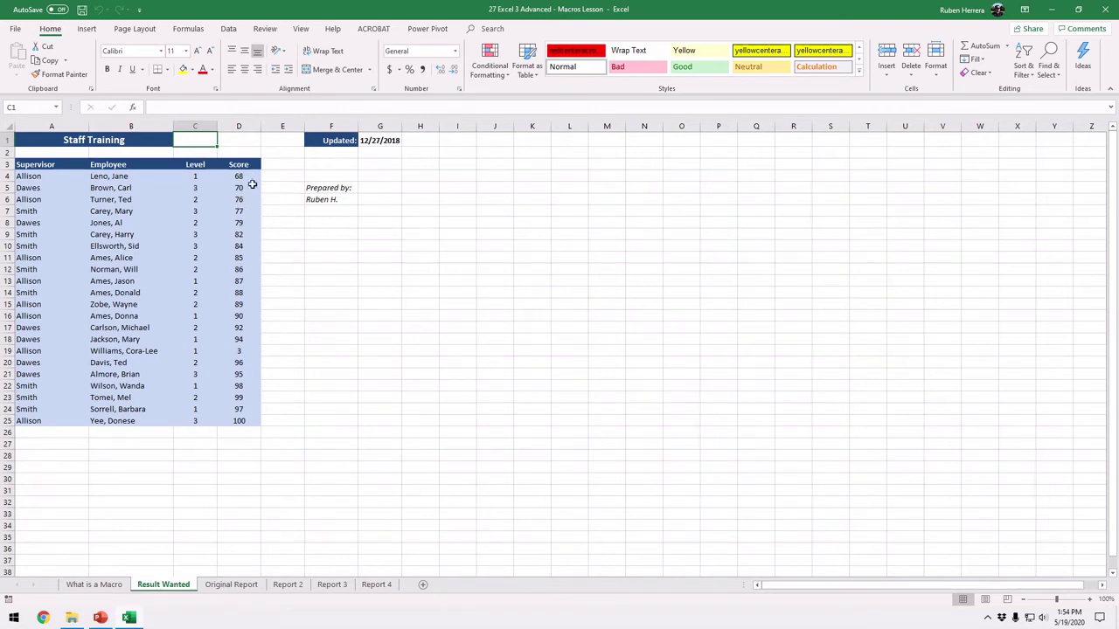
{"action": "left_click", "coordinate": [229, 588]}
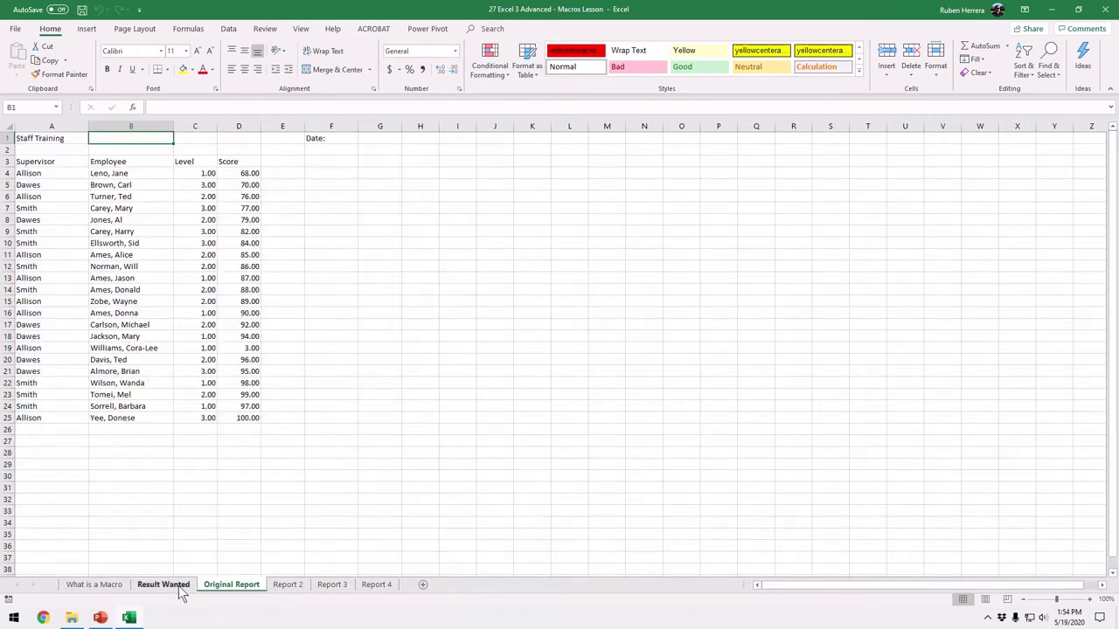
{"action": "left_click", "coordinate": [177, 591]}
{"action": "left_click", "coordinate": [223, 592]}
{"action": "left_click", "coordinate": [178, 592]}
{"action": "left_click", "coordinate": [236, 592]}
{"action": "left_click", "coordinate": [166, 593]}
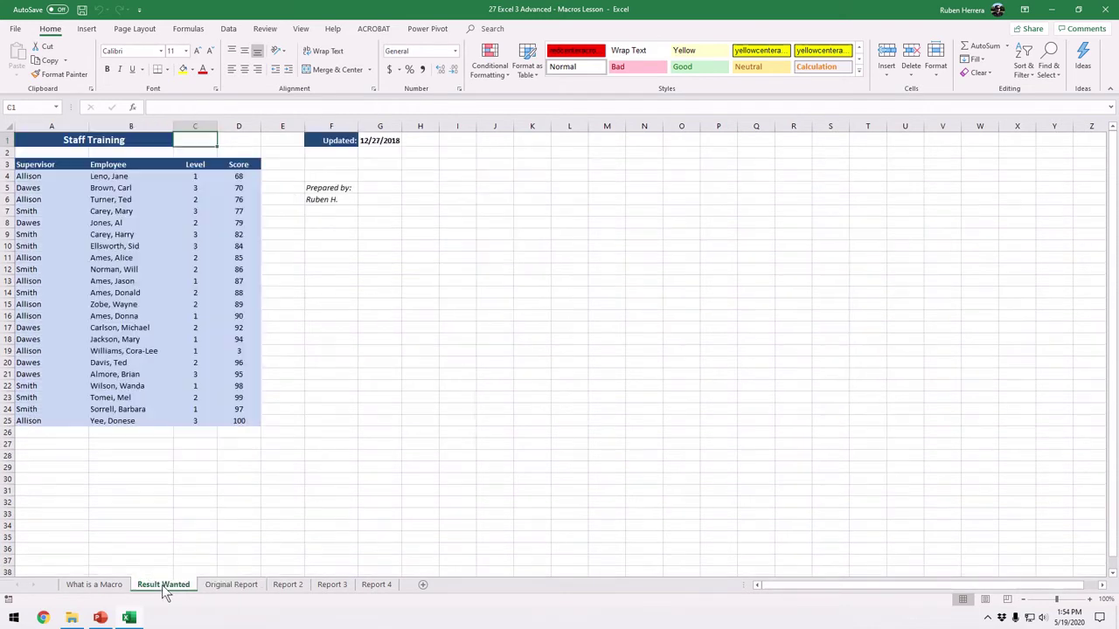
{"action": "left_click", "coordinate": [222, 592]}
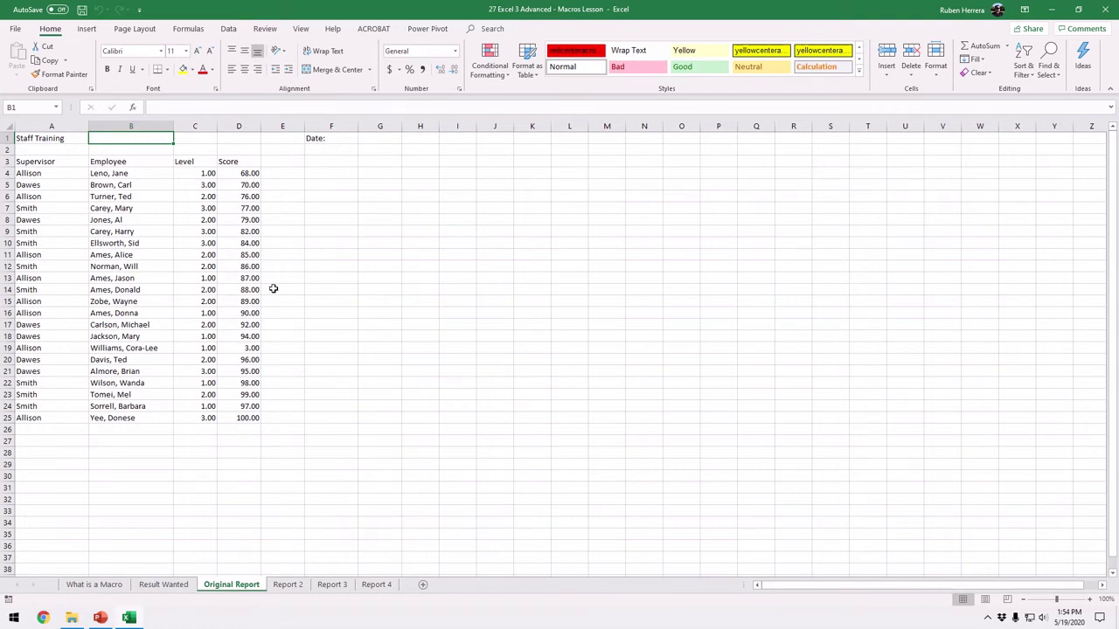
{"action": "left_click", "coordinate": [162, 585]}
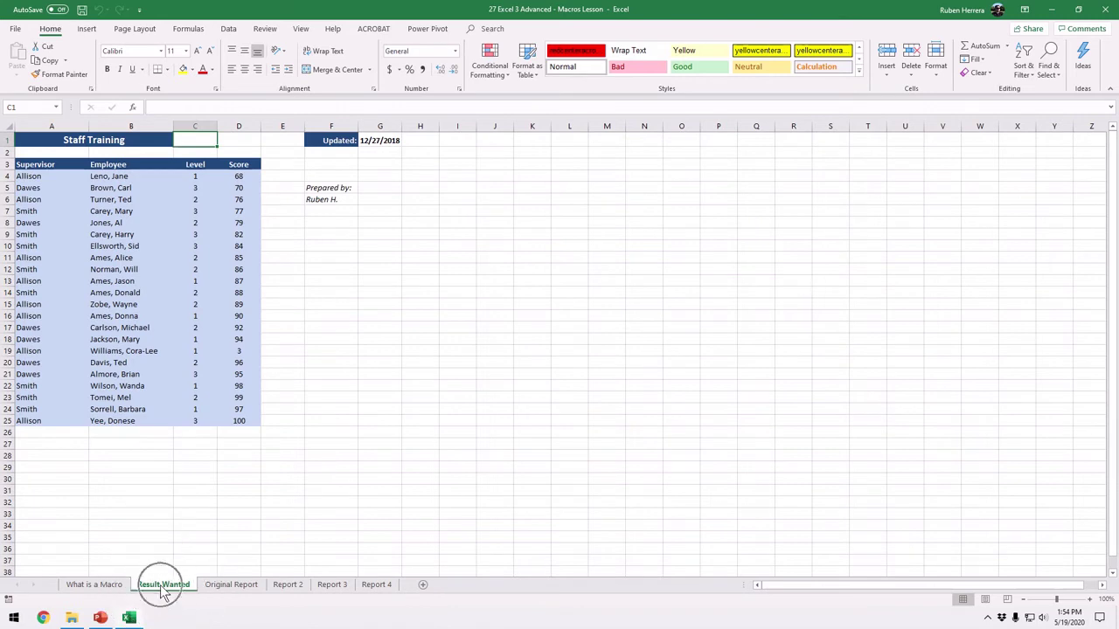
{"action": "left_click", "coordinate": [231, 592]}
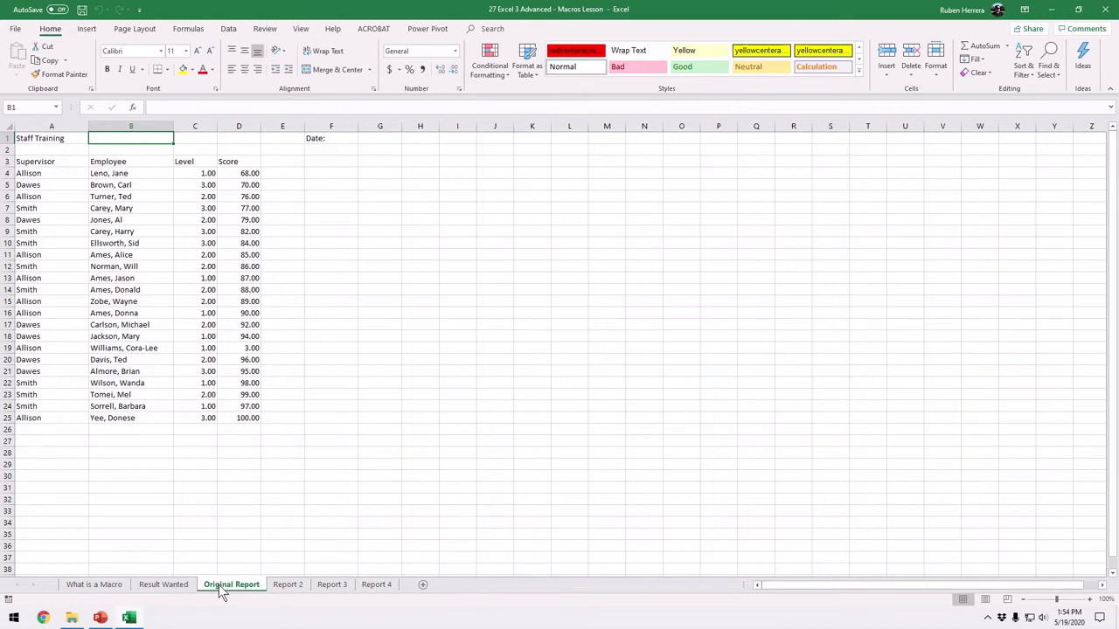
{"action": "mouse_move", "coordinate": [494, 7]}
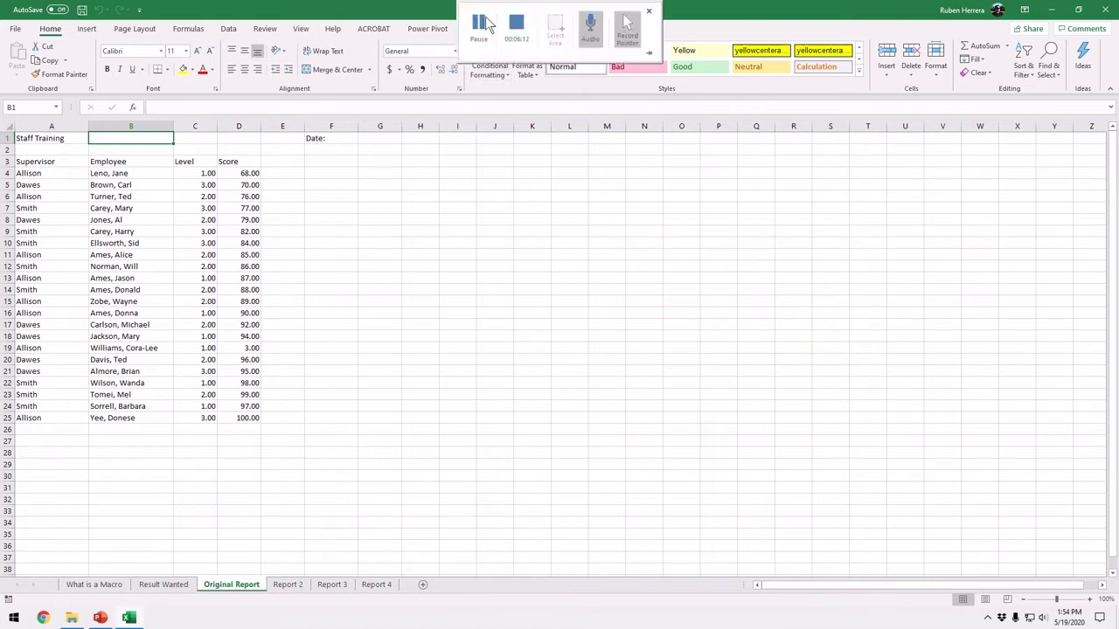
{"action": "left_click", "coordinate": [477, 28]}
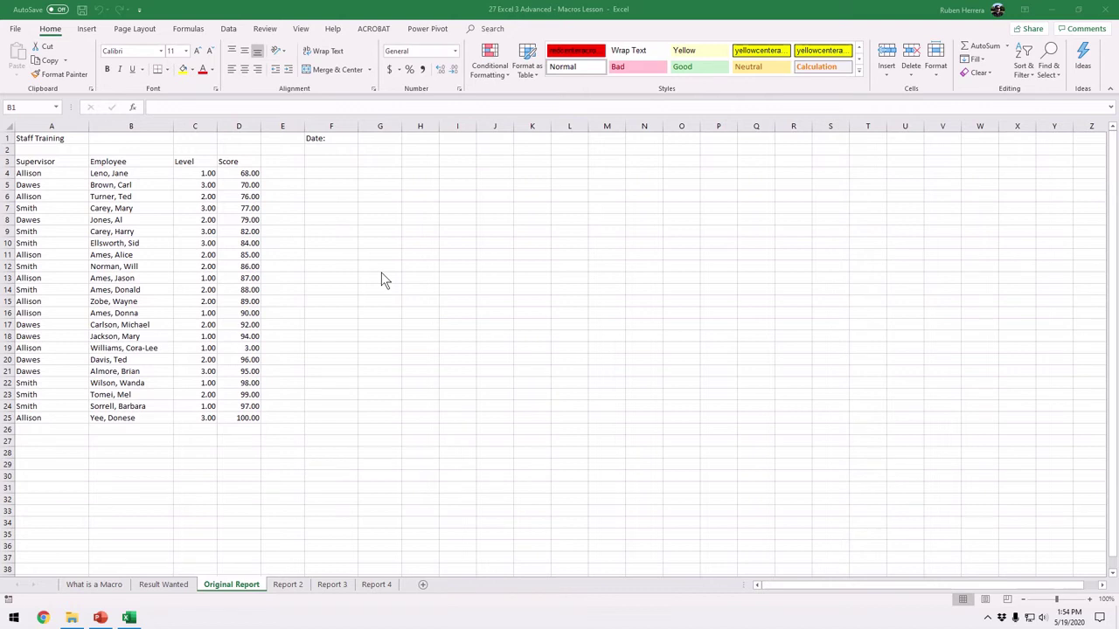
{"action": "left_click", "coordinate": [60, 138]}
{"action": "left_click", "coordinate": [61, 138]}
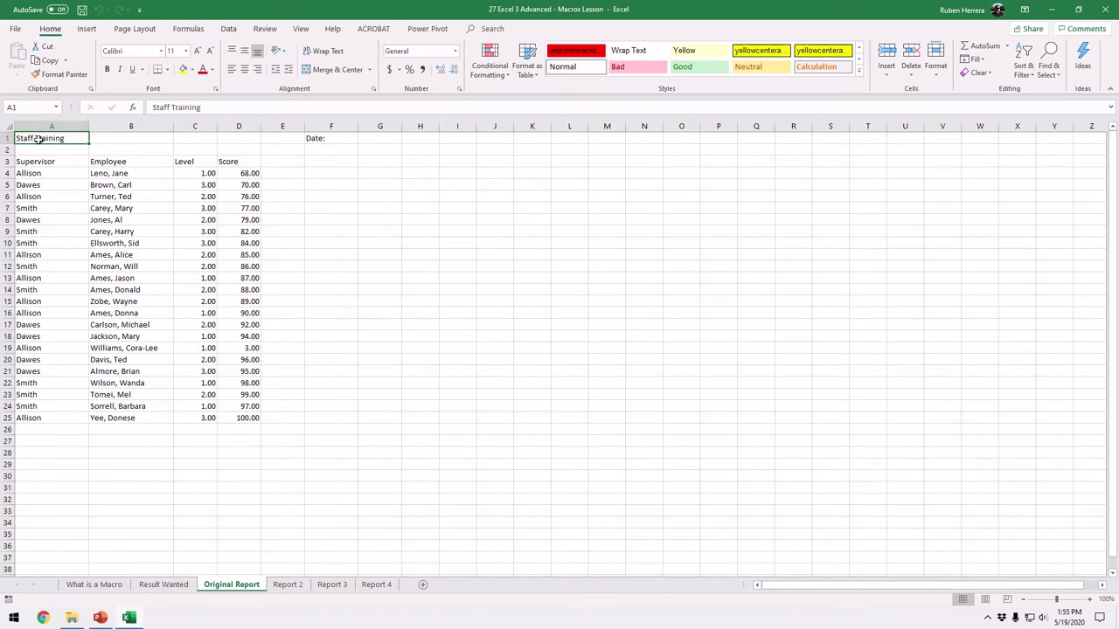
{"action": "left_click", "coordinate": [126, 139]}
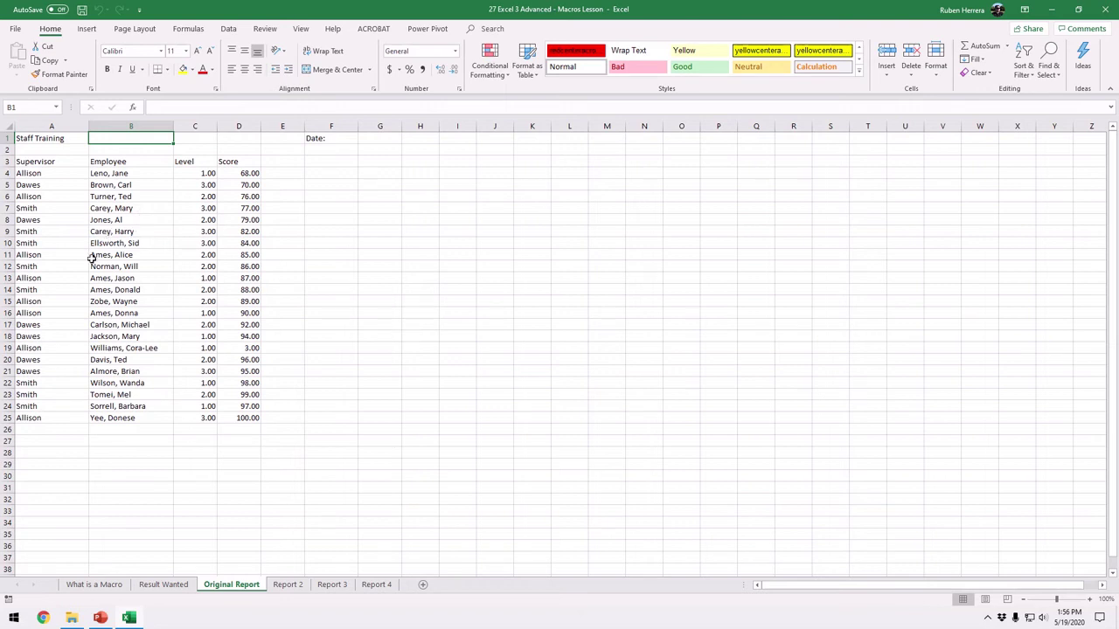
- Try selecting the staff records in A4:D25 freehand, including an oversized range down to row 36, and clear the selection
{"action": "left_click_drag", "start_coordinate": [35, 174], "coordinate": [230, 417]}
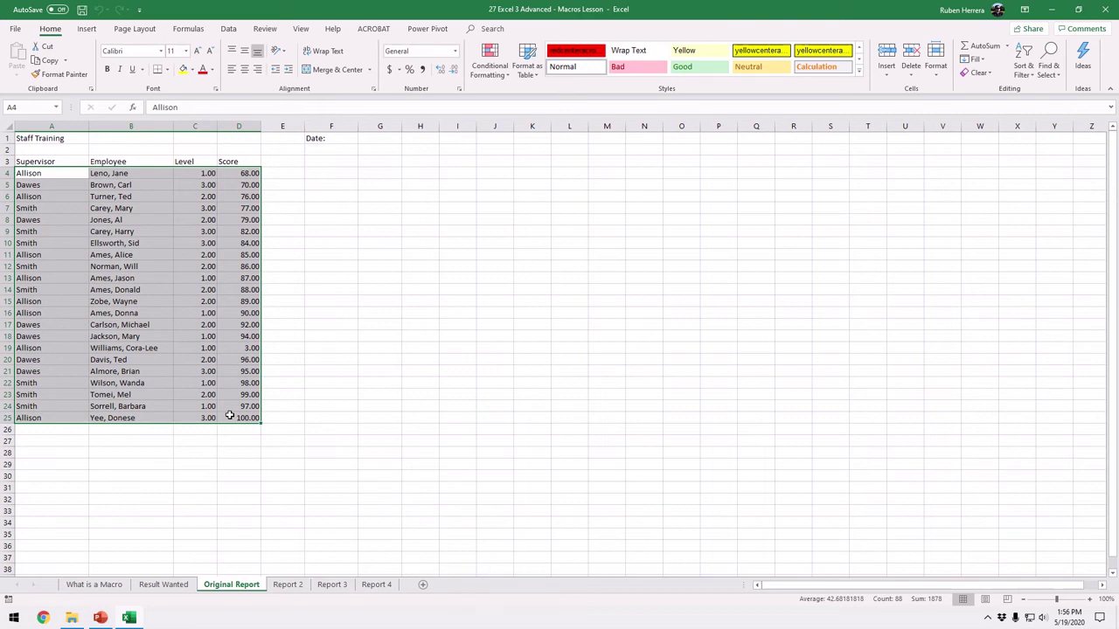
{"action": "left_click", "coordinate": [163, 333]}
{"action": "left_click_drag", "start_coordinate": [37, 175], "coordinate": [224, 544]}
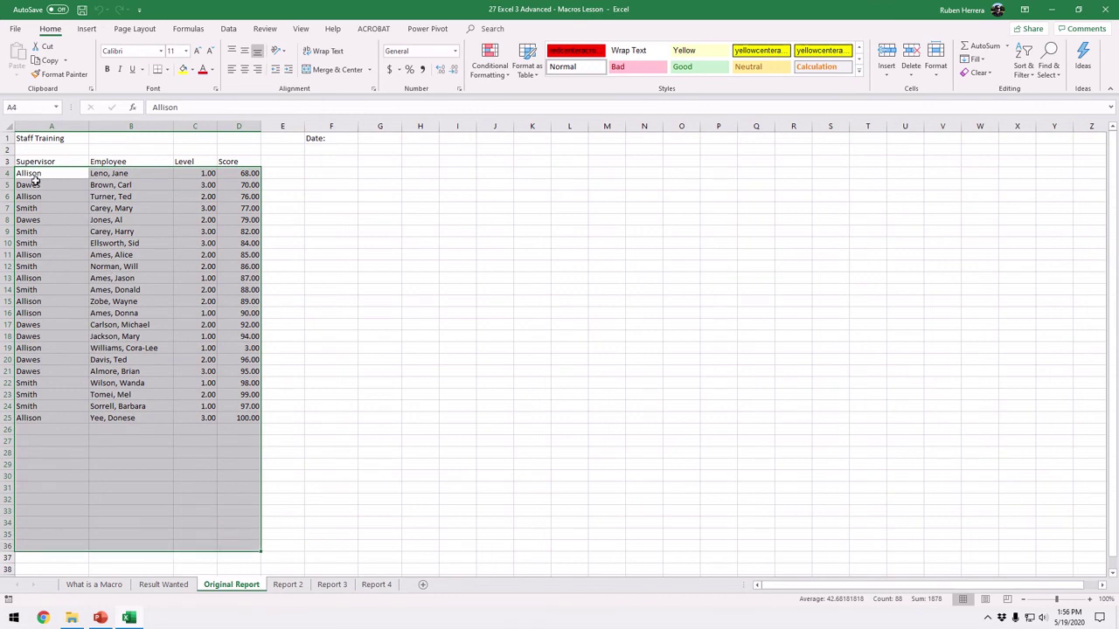
{"action": "left_click_drag", "start_coordinate": [34, 175], "coordinate": [222, 418]}
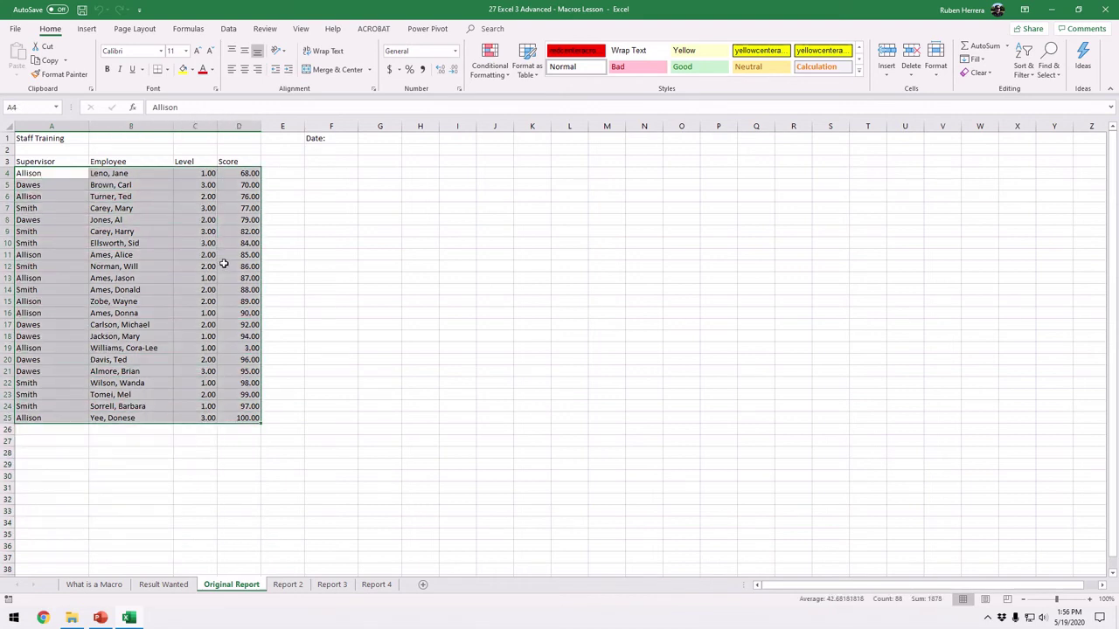
{"action": "left_click", "coordinate": [125, 236]}
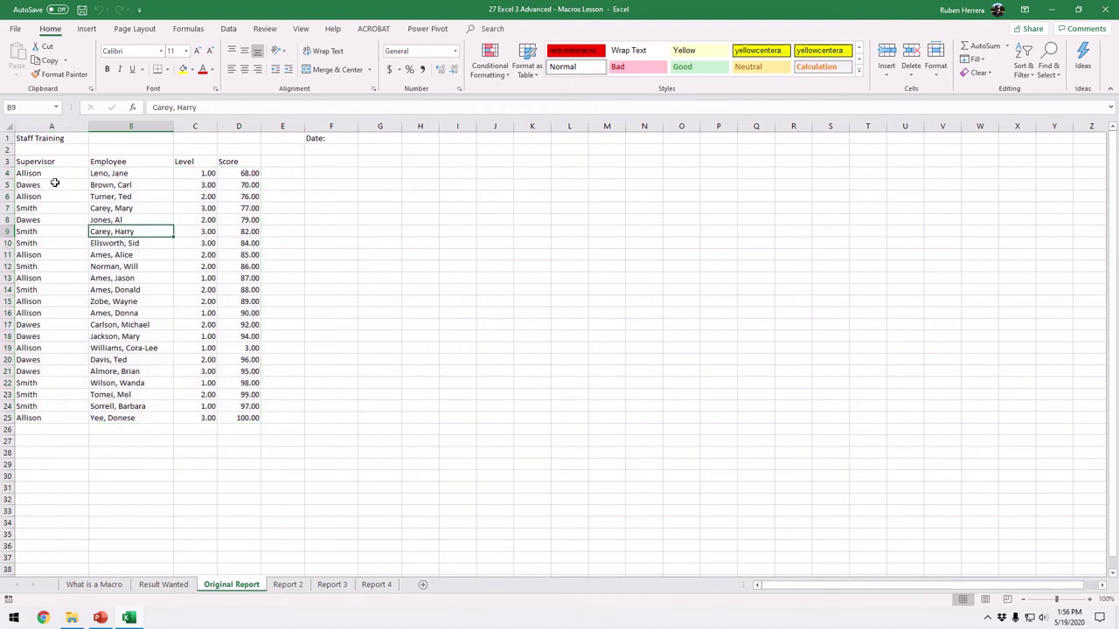
- Select the staff records from A4 by extending the selection to the last filled column and row, covering A4:D25
{"action": "left_click", "coordinate": [49, 175]}
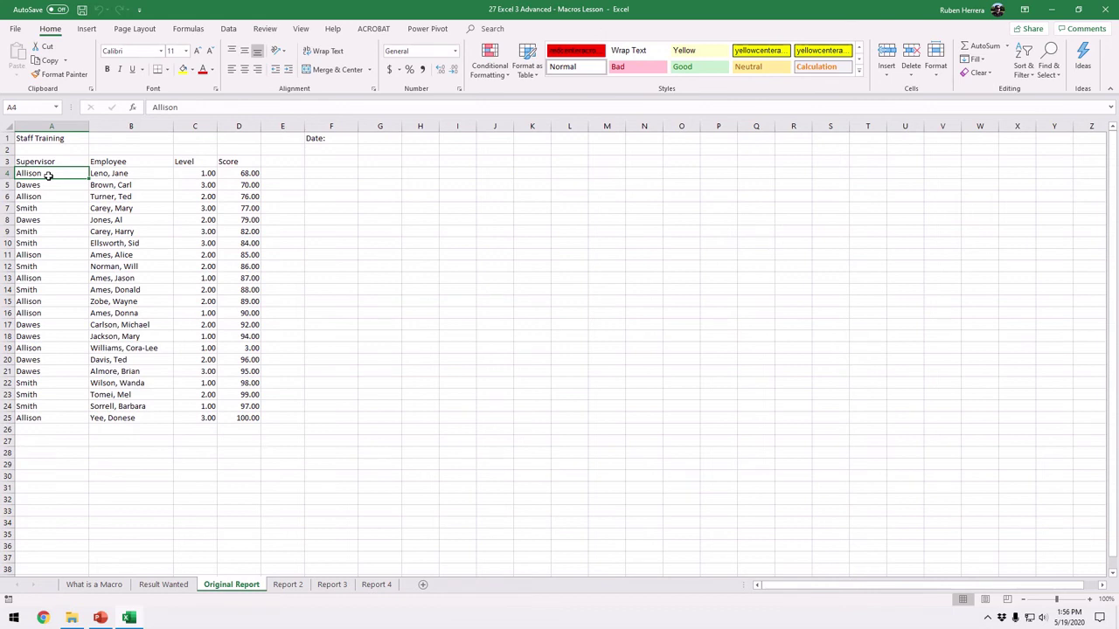
{"action": "key", "text": "ctrl+shift+Right"}
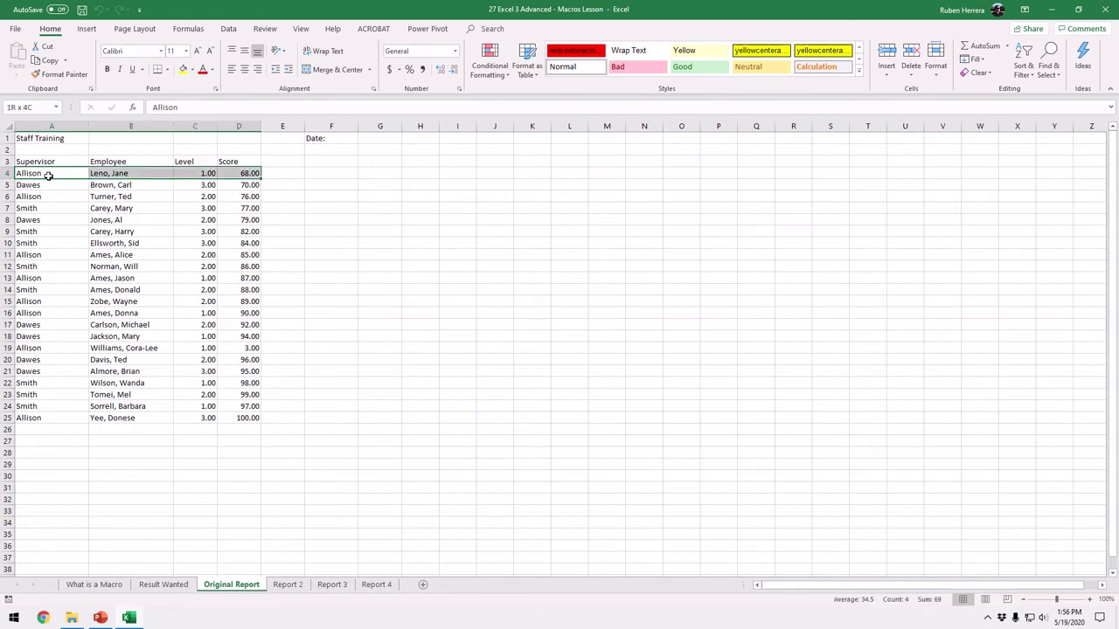
{"action": "key", "text": "ctrl+shift+Down"}
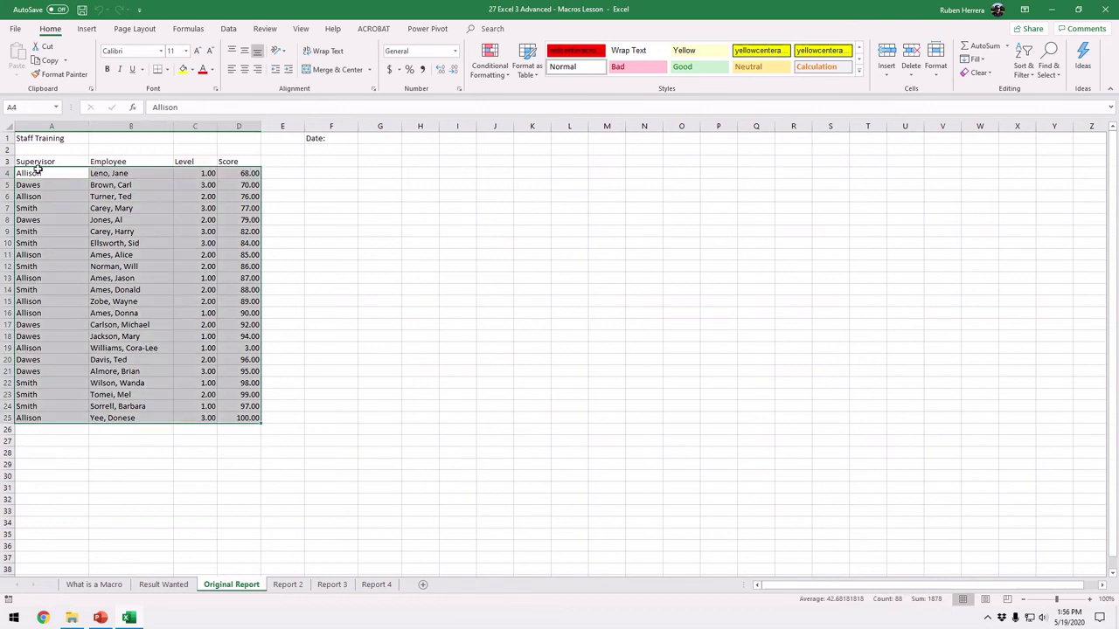
- Select the entire staff table including its header row, A3:D25, starting from a single cell inside the data
{"action": "left_click", "coordinate": [116, 322]}
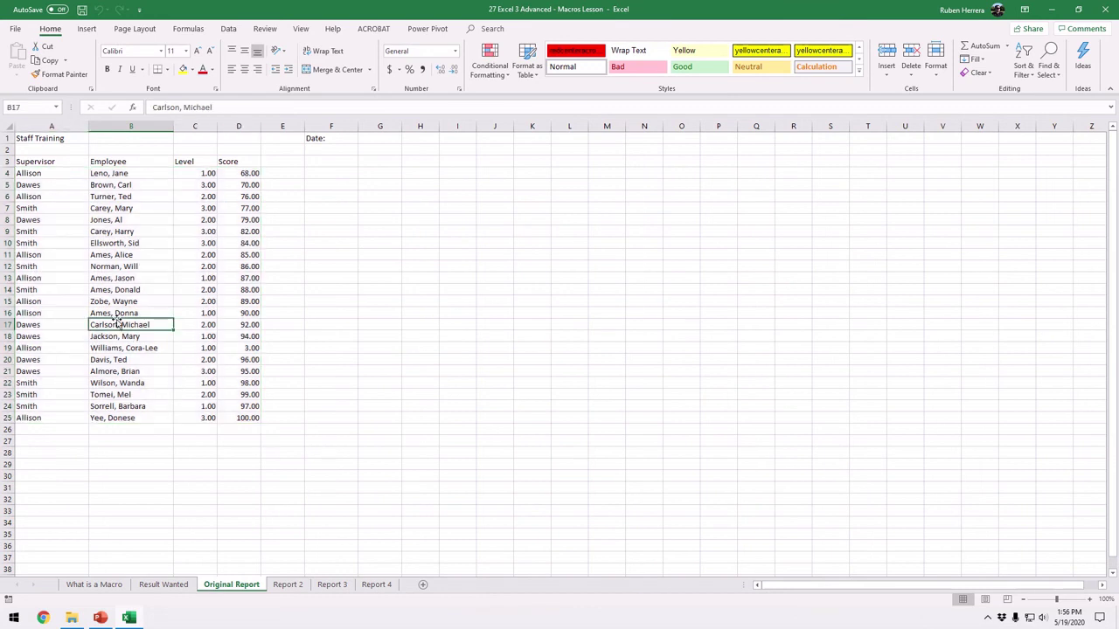
{"action": "key", "text": "ctrl+a"}
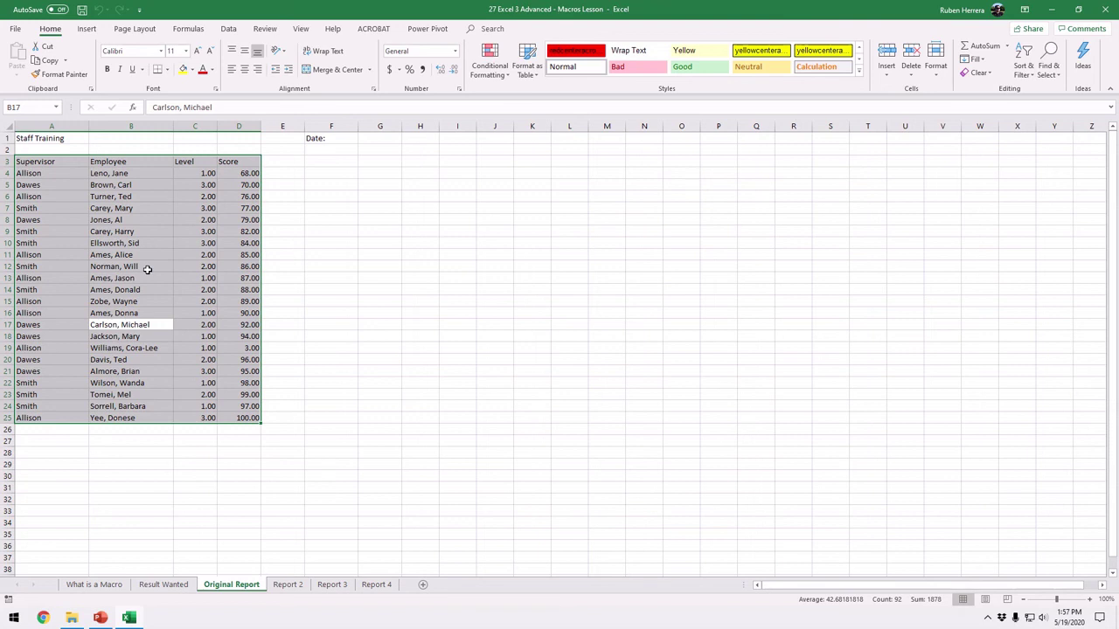
- Insert the current date, 5/19/2020, in G1 beside the Date label, and clear that cell again
{"action": "left_click", "coordinate": [380, 137]}
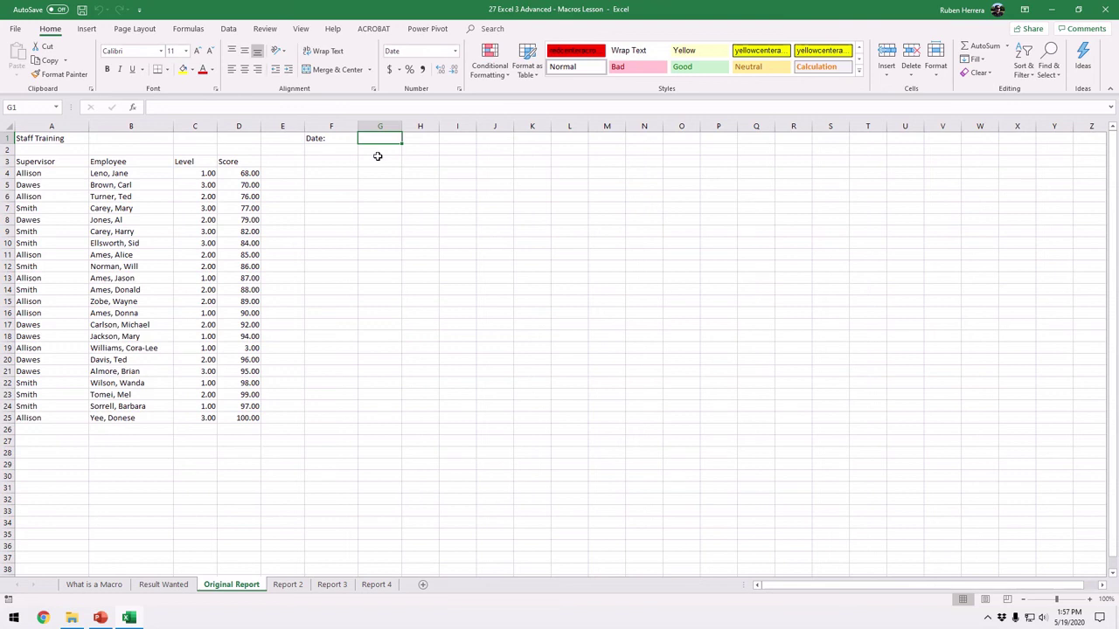
{"action": "key", "text": "ctrl+semicolon"}
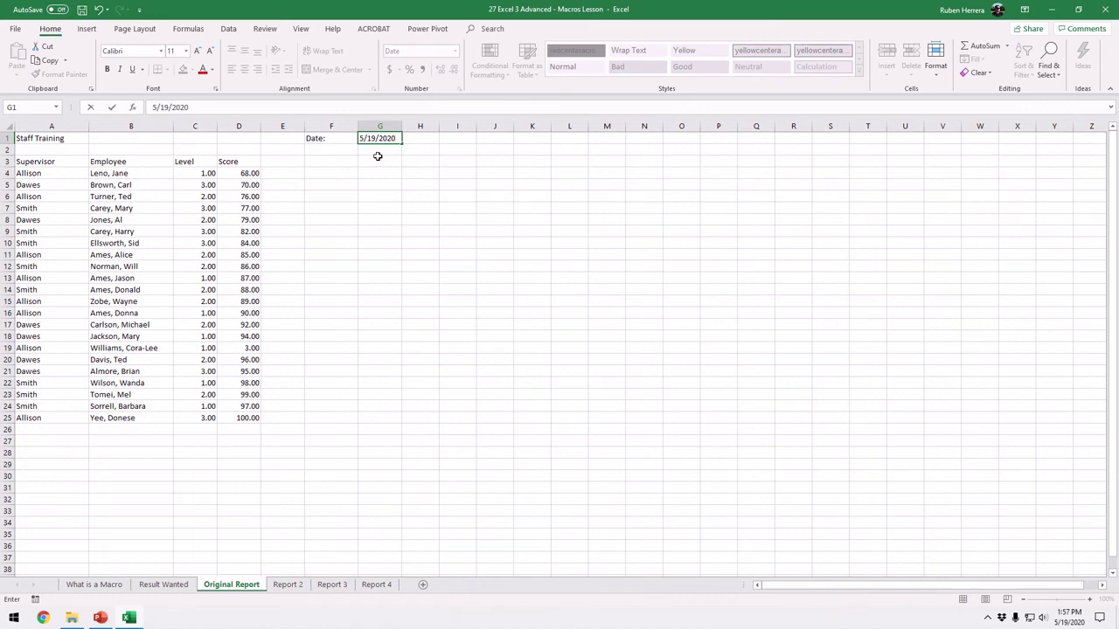
{"action": "key", "text": "Return"}
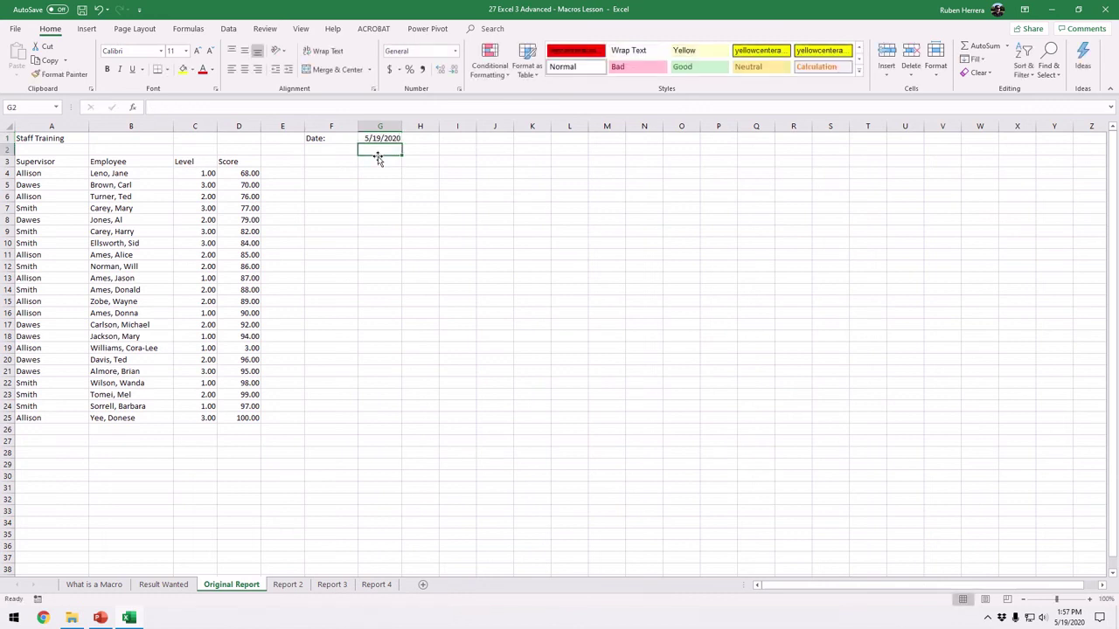
{"action": "key", "text": "Up"}
{"action": "key", "text": "Delete"}
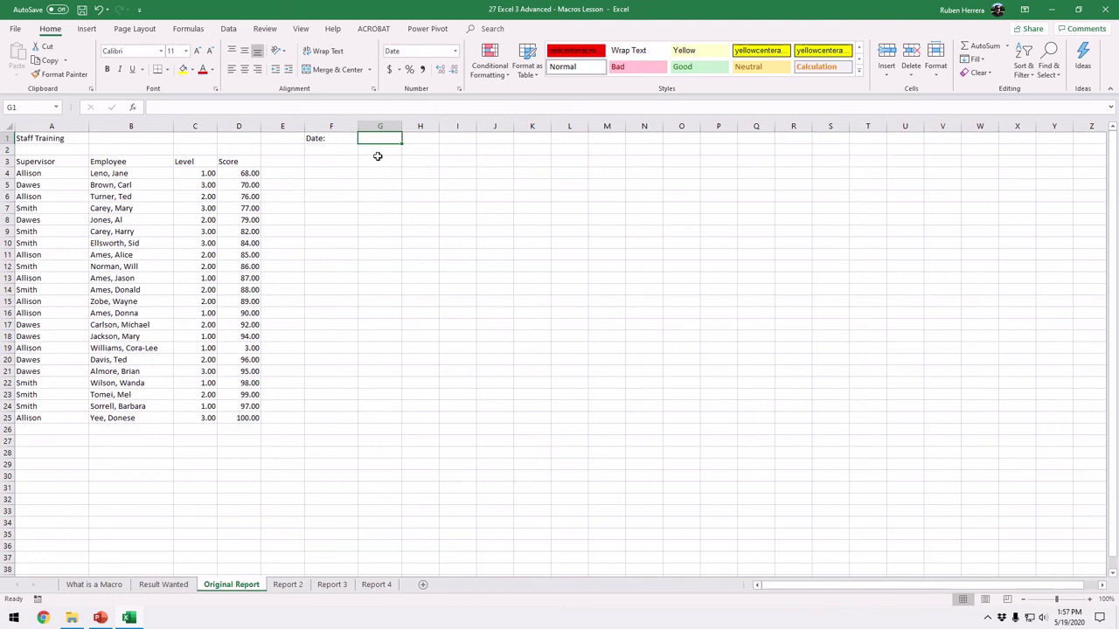